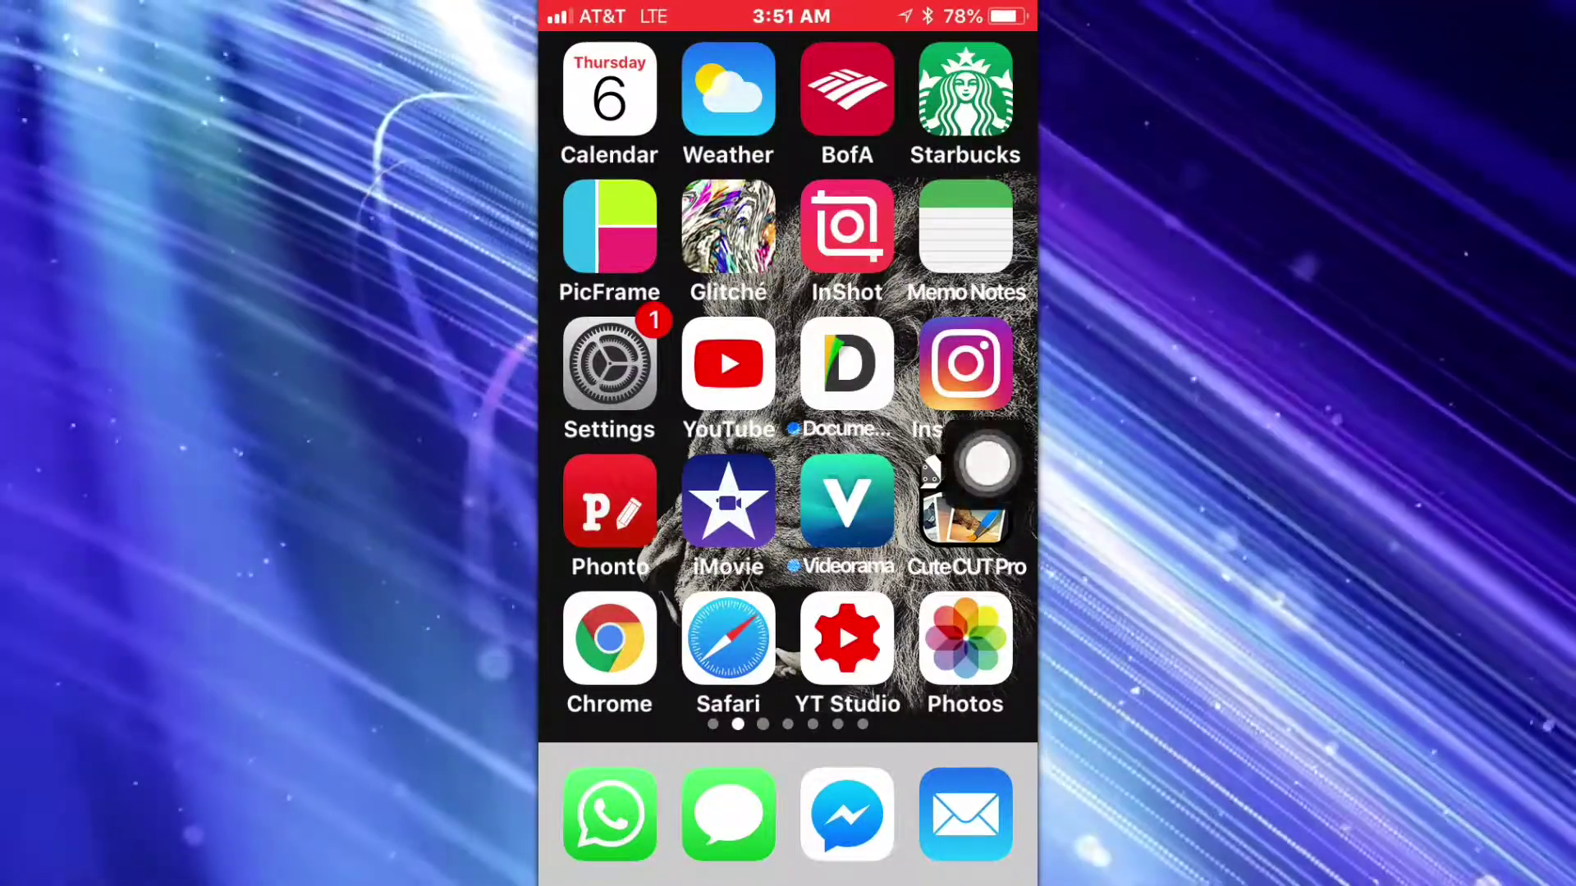
Step: Drag the AssistiveTouch floating button to new spots on the Home Screen
{"action": "mouse_move", "coordinate": [986, 465]}
{"action": "left_mouse_down"}
{"action": "mouse_move", "coordinate": [848, 637]}
{"action": "mouse_move", "coordinate": [866, 637]}
{"action": "mouse_move", "coordinate": [807, 678]}
{"action": "mouse_move", "coordinate": [911, 751]}
{"action": "mouse_move", "coordinate": [915, 838]}
{"action": "mouse_move", "coordinate": [773, 853]}
{"action": "mouse_move", "coordinate": [802, 838]}
{"action": "mouse_move", "coordinate": [933, 233]}
{"action": "mouse_move", "coordinate": [1003, 144]}
{"action": "mouse_move", "coordinate": [985, 155]}
{"action": "mouse_move", "coordinate": [971, 402]}
{"action": "left_mouse_up"}
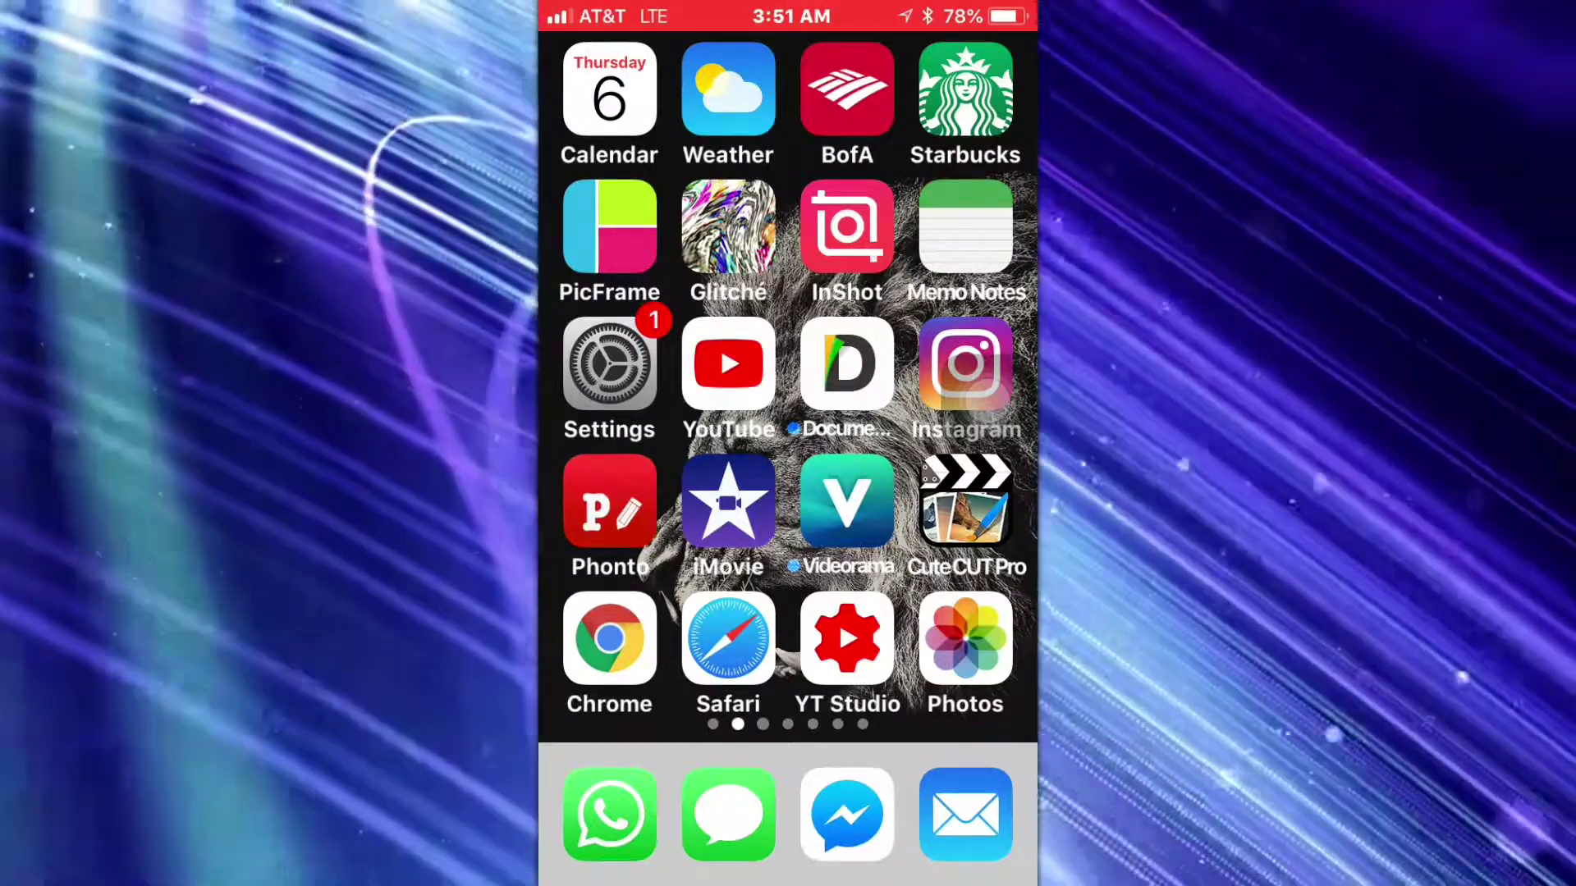
{"action": "mouse_move", "coordinate": [932, 415]}
{"action": "left_mouse_down"}
{"action": "mouse_move", "coordinate": [763, 862]}
{"action": "mouse_move", "coordinate": [794, 552]}
{"action": "mouse_move", "coordinate": [589, 571]}
{"action": "mouse_move", "coordinate": [718, 397]}
{"action": "mouse_move", "coordinate": [987, 415]}
{"action": "mouse_move", "coordinate": [949, 219]}
{"action": "mouse_move", "coordinate": [582, 252]}
{"action": "mouse_move", "coordinate": [637, 289]}
{"action": "mouse_move", "coordinate": [620, 254]}
{"action": "mouse_move", "coordinate": [600, 262]}
{"action": "mouse_move", "coordinate": [987, 179]}
{"action": "mouse_move", "coordinate": [996, 149]}
{"action": "mouse_move", "coordinate": [997, 191]}
{"action": "mouse_move", "coordinate": [967, 200]}
{"action": "mouse_move", "coordinate": [968, 220]}
{"action": "left_mouse_up"}
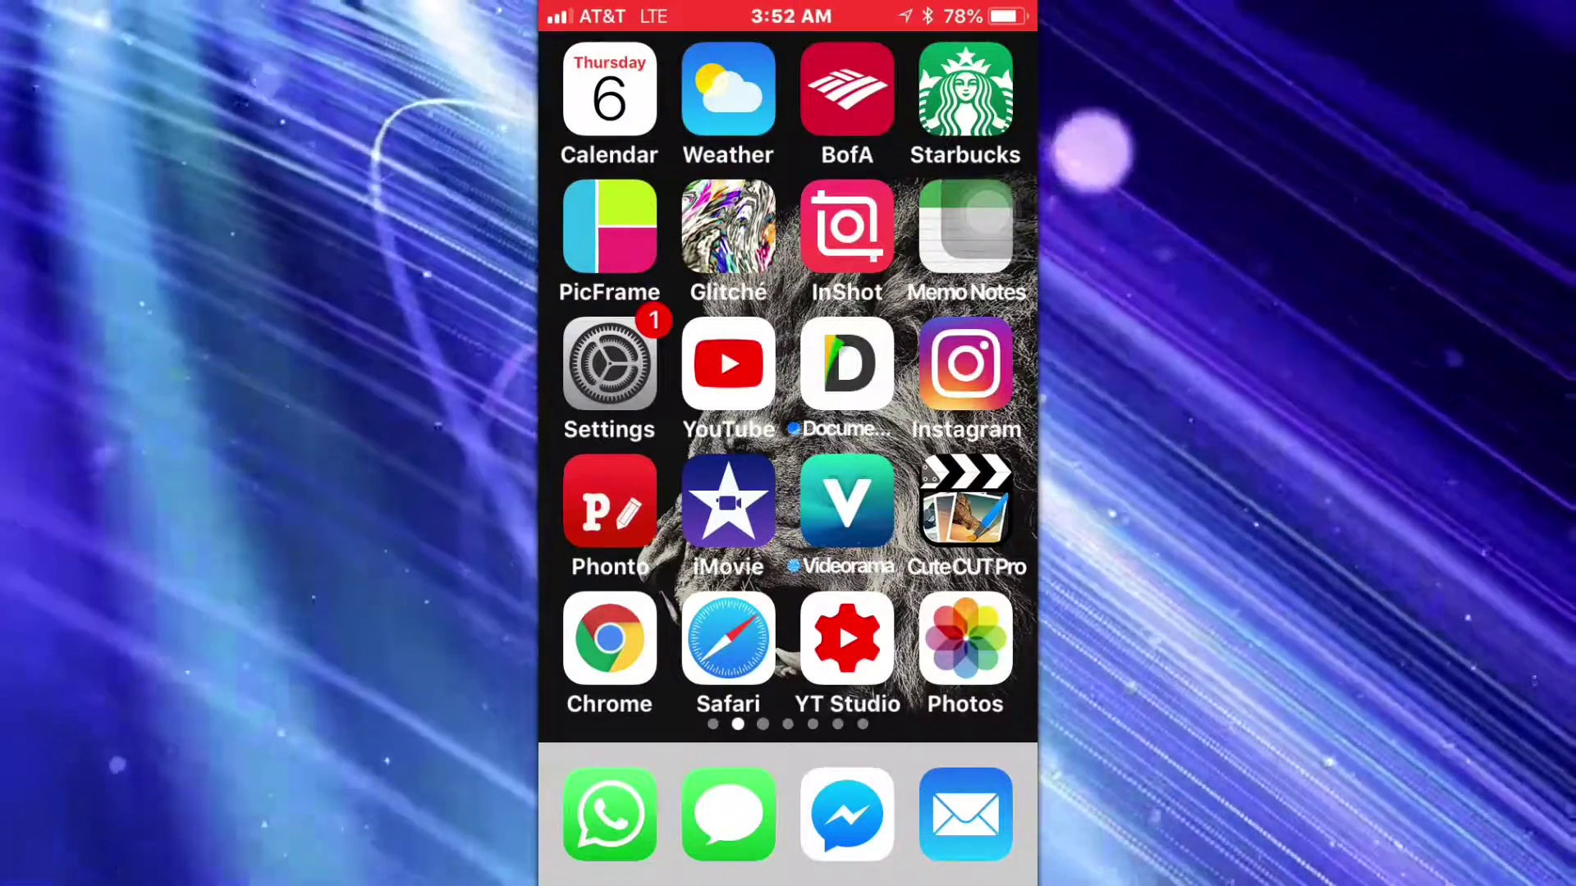
Step: Launch Settings and bring up the Bluetooth page showing paired devices
{"action": "left_click", "coordinate": [609, 364]}
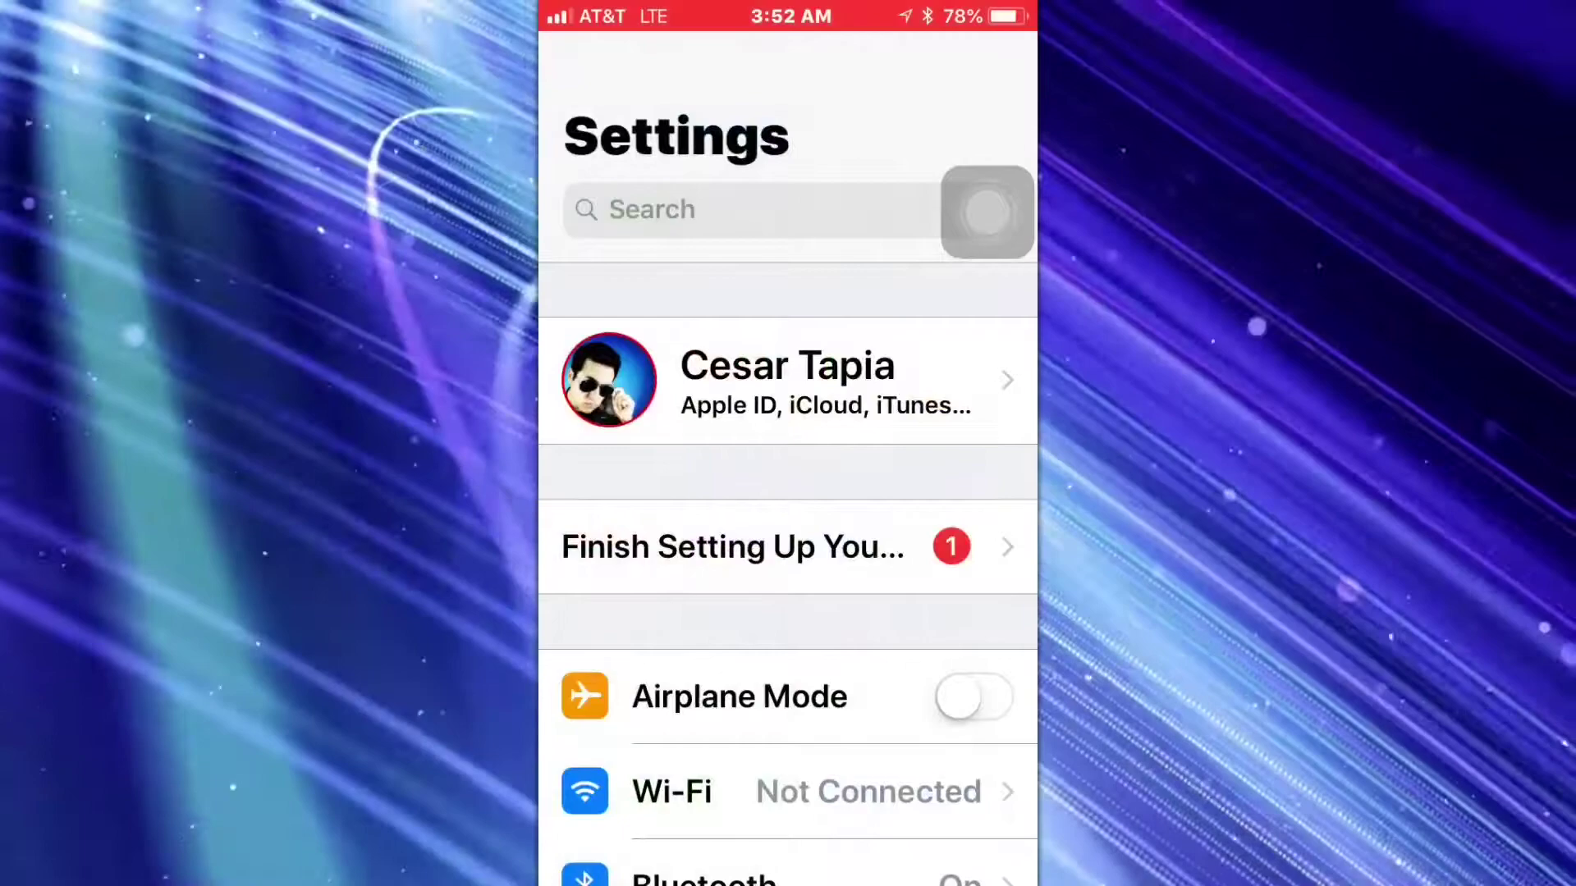
{"action": "scroll", "coordinate": [788, 492], "scroll_direction": "down", "scroll_amount": 3}
{"action": "scroll", "coordinate": [788, 492], "scroll_direction": "down", "scroll_amount": 2}
{"action": "scroll", "coordinate": [789, 492], "scroll_direction": "up", "scroll_amount": 1}
{"action": "scroll", "coordinate": [788, 493], "scroll_direction": "down", "scroll_amount": 2}
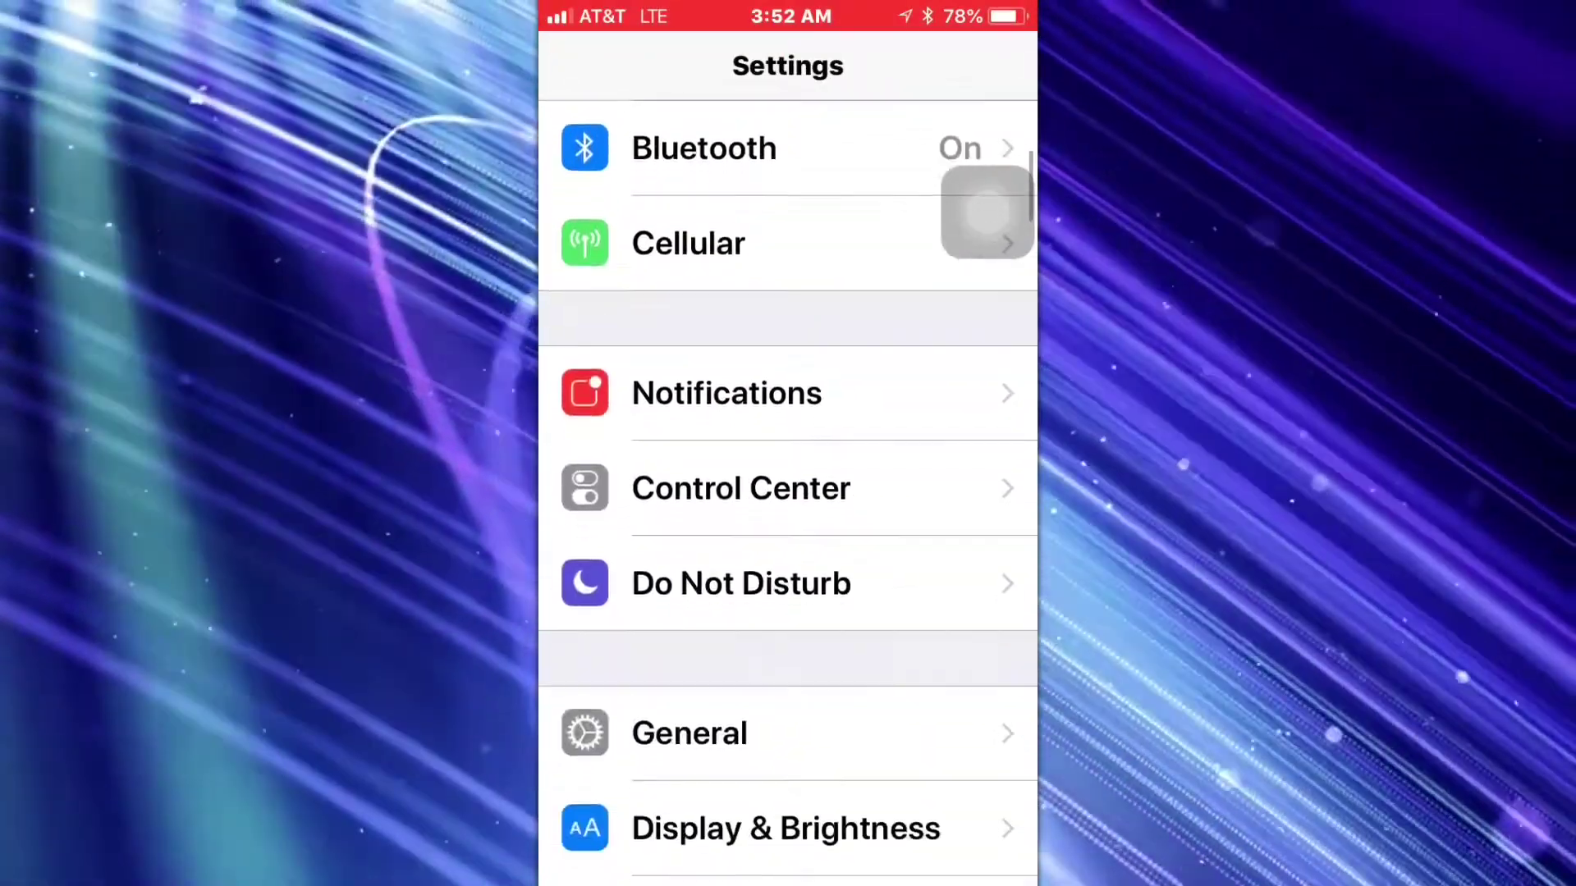
{"action": "scroll", "coordinate": [788, 492], "scroll_direction": "up", "scroll_amount": 2}
{"action": "left_click", "coordinate": [704, 352]}
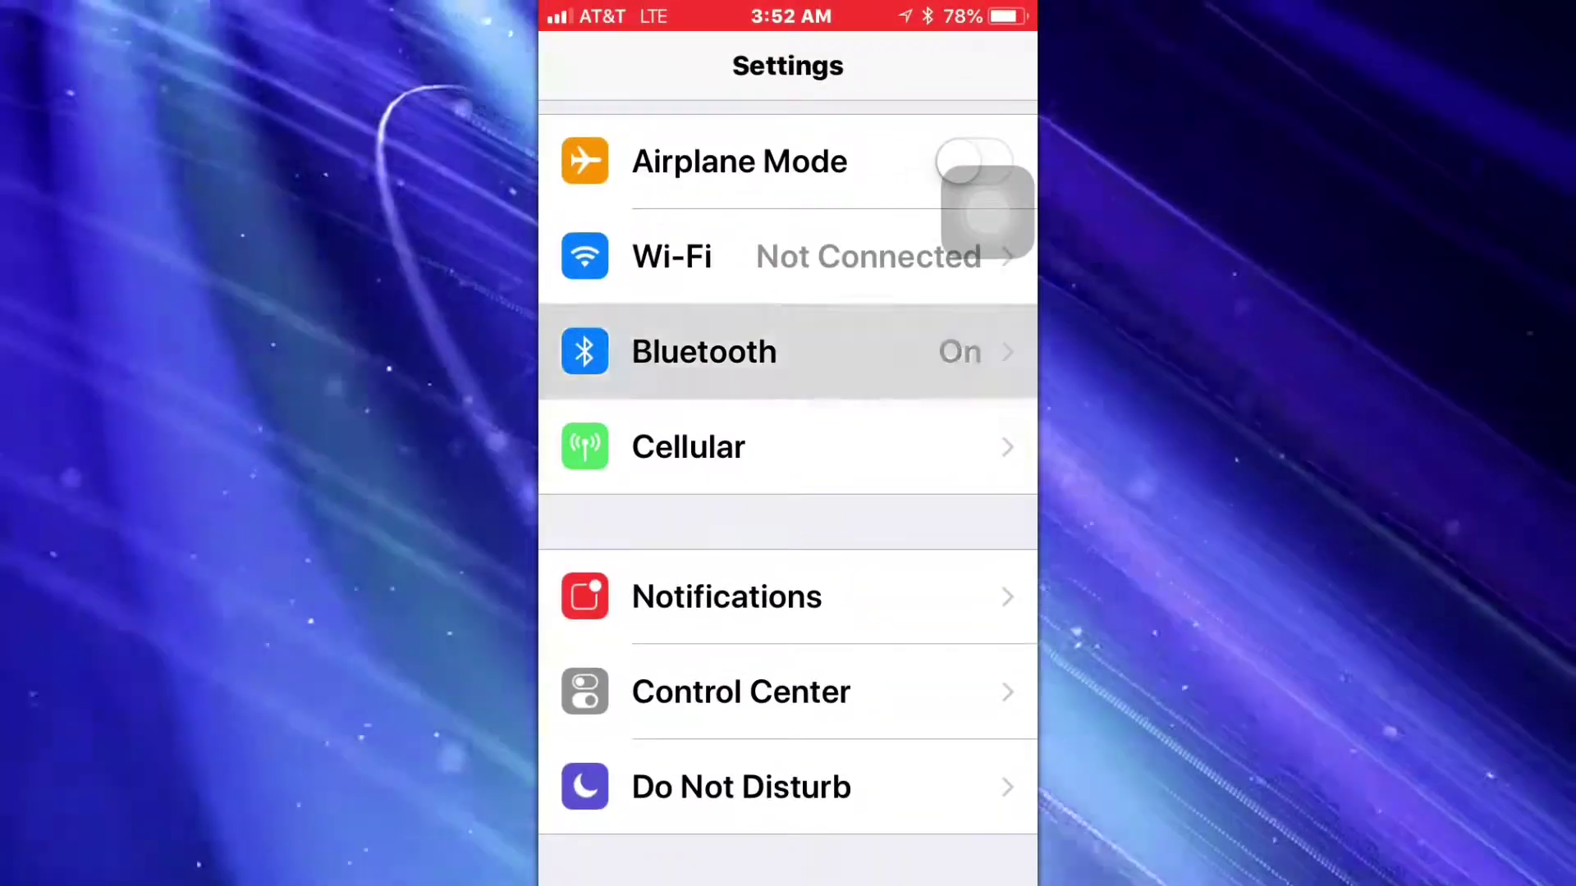
{"action": "mouse_move", "coordinate": [986, 209]}
{"action": "left_mouse_down"}
{"action": "mouse_move", "coordinate": [892, 442]}
{"action": "mouse_move", "coordinate": [831, 312]}
{"action": "mouse_move", "coordinate": [986, 309]}
{"action": "mouse_move", "coordinate": [993, 447]}
{"action": "mouse_move", "coordinate": [987, 366]}
{"action": "mouse_move", "coordinate": [912, 284]}
{"action": "mouse_move", "coordinate": [985, 295]}
{"action": "left_mouse_up"}
Step: Forget HMDX Clip-it from its info page, confirming Forget Device, then back to Settings
{"action": "left_click", "coordinate": [996, 436]}
{"action": "left_click", "coordinate": [739, 203]}
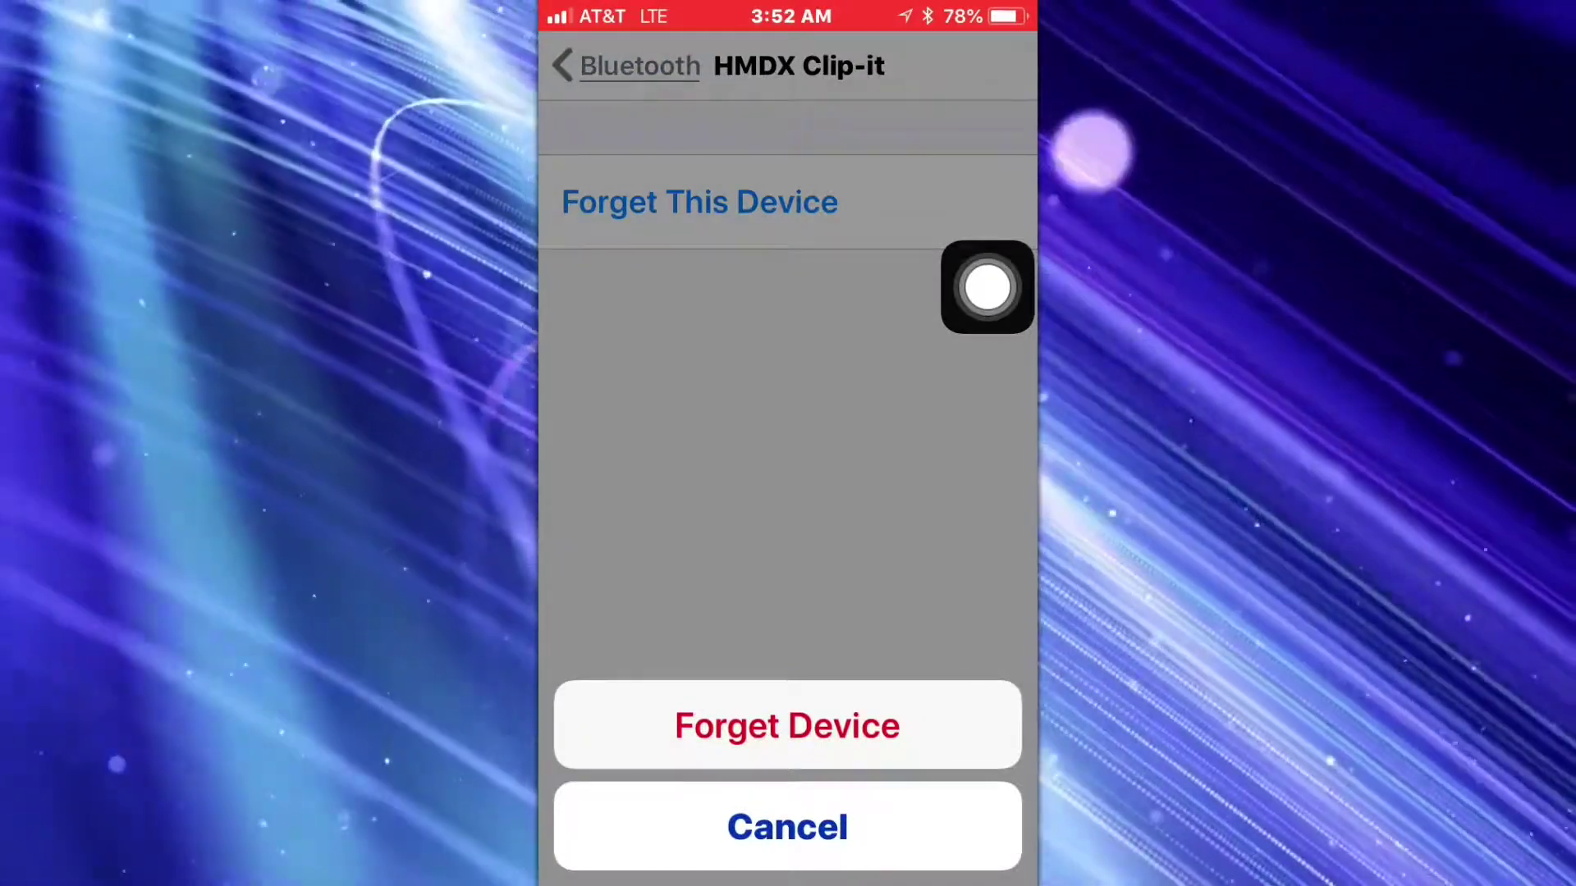
{"action": "left_click", "coordinate": [786, 725]}
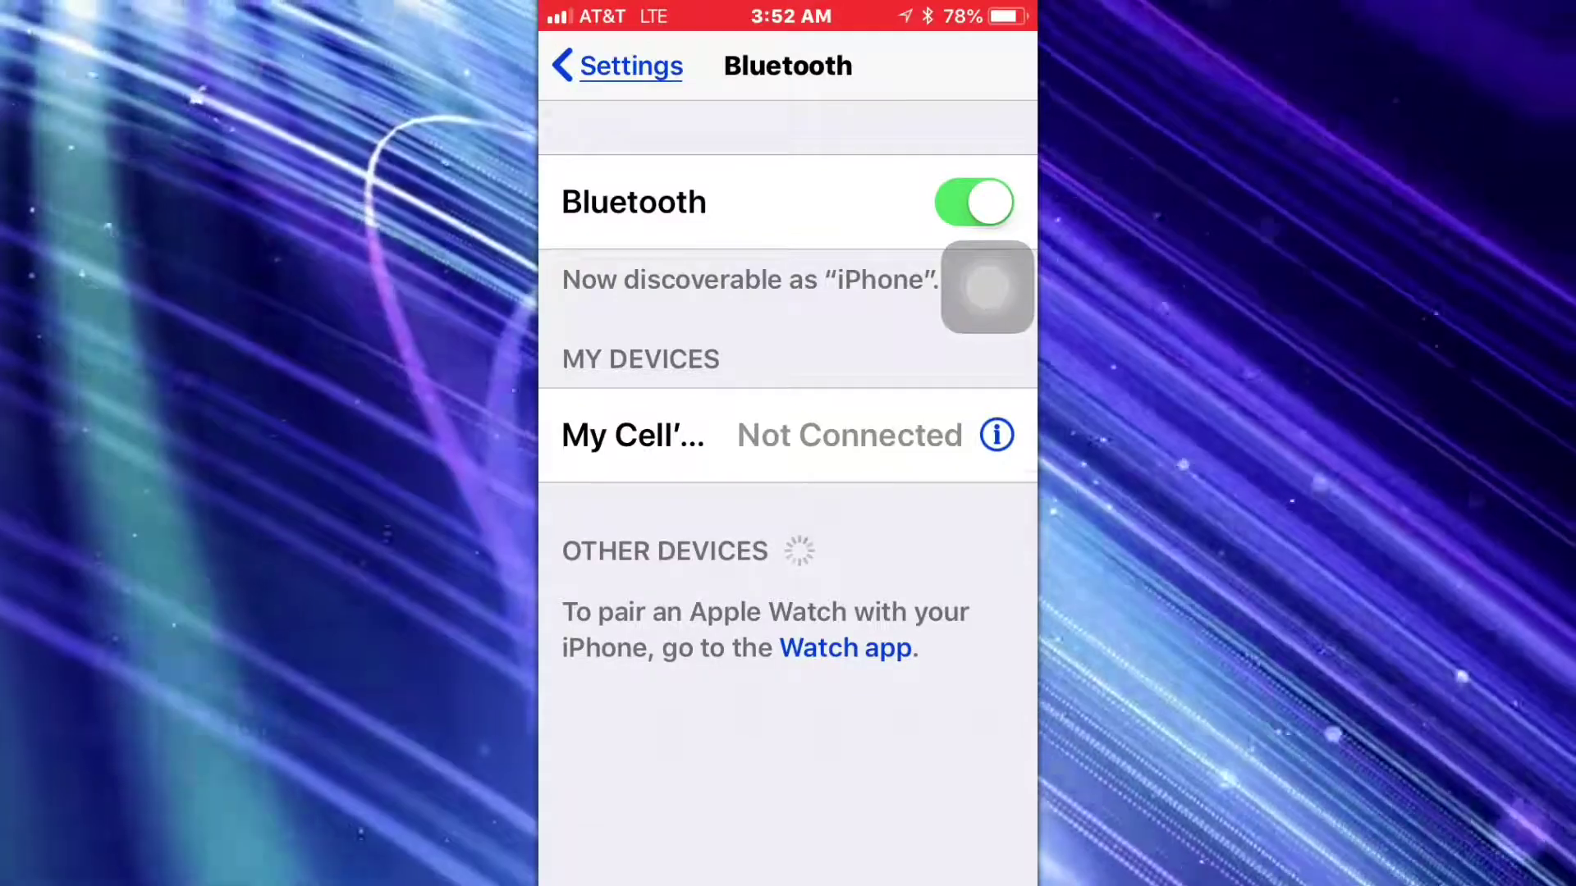
{"action": "left_click", "coordinate": [617, 66]}
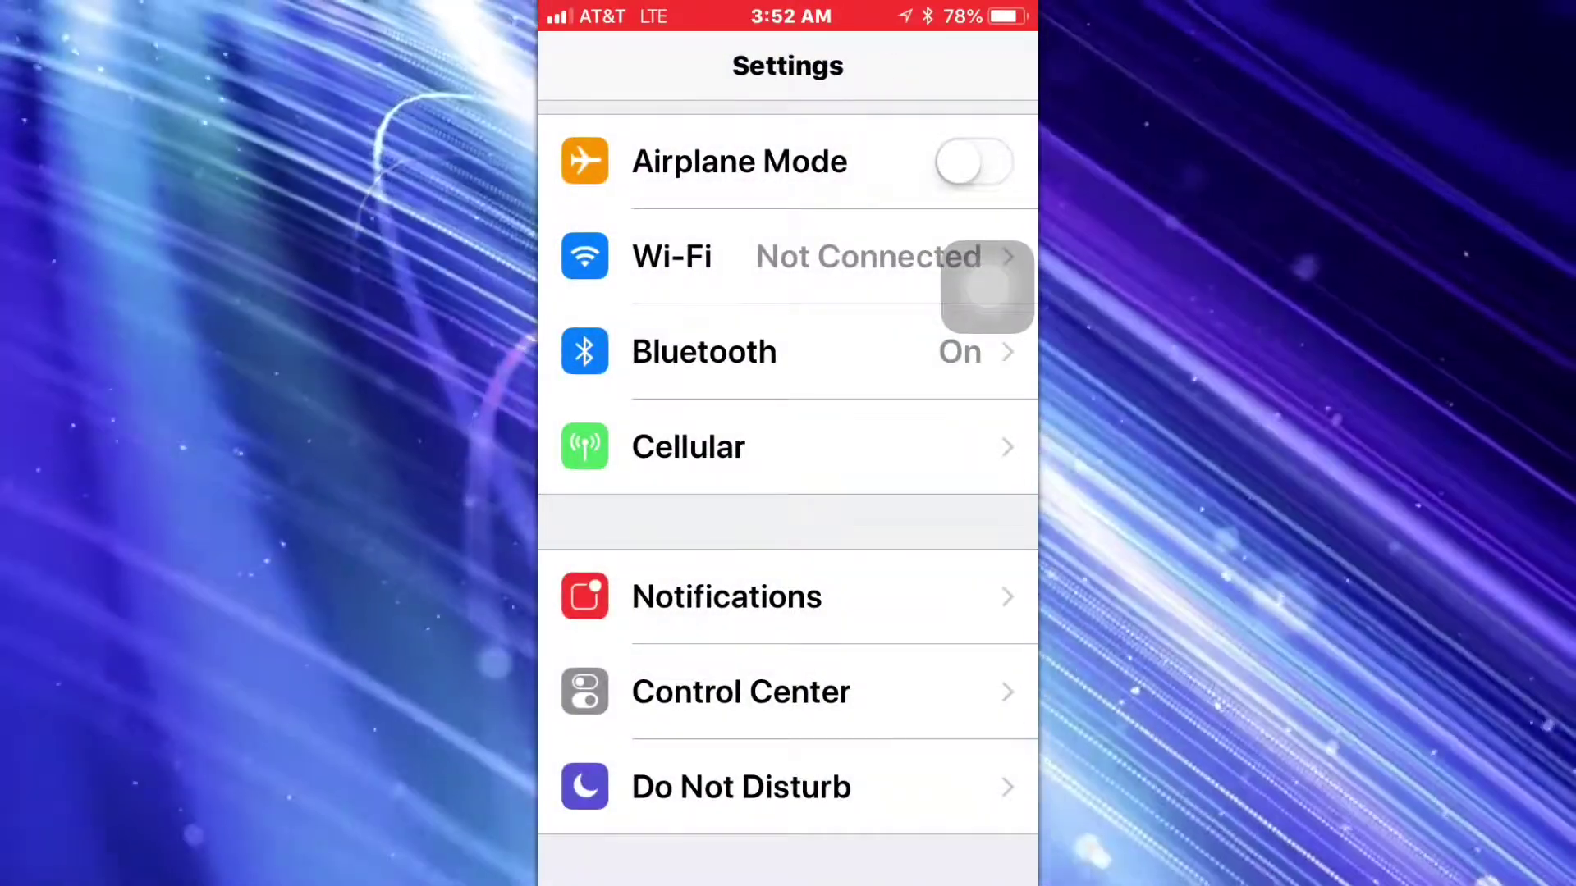
{"action": "scroll", "coordinate": [789, 444], "scroll_direction": "up", "scroll_amount": 5}
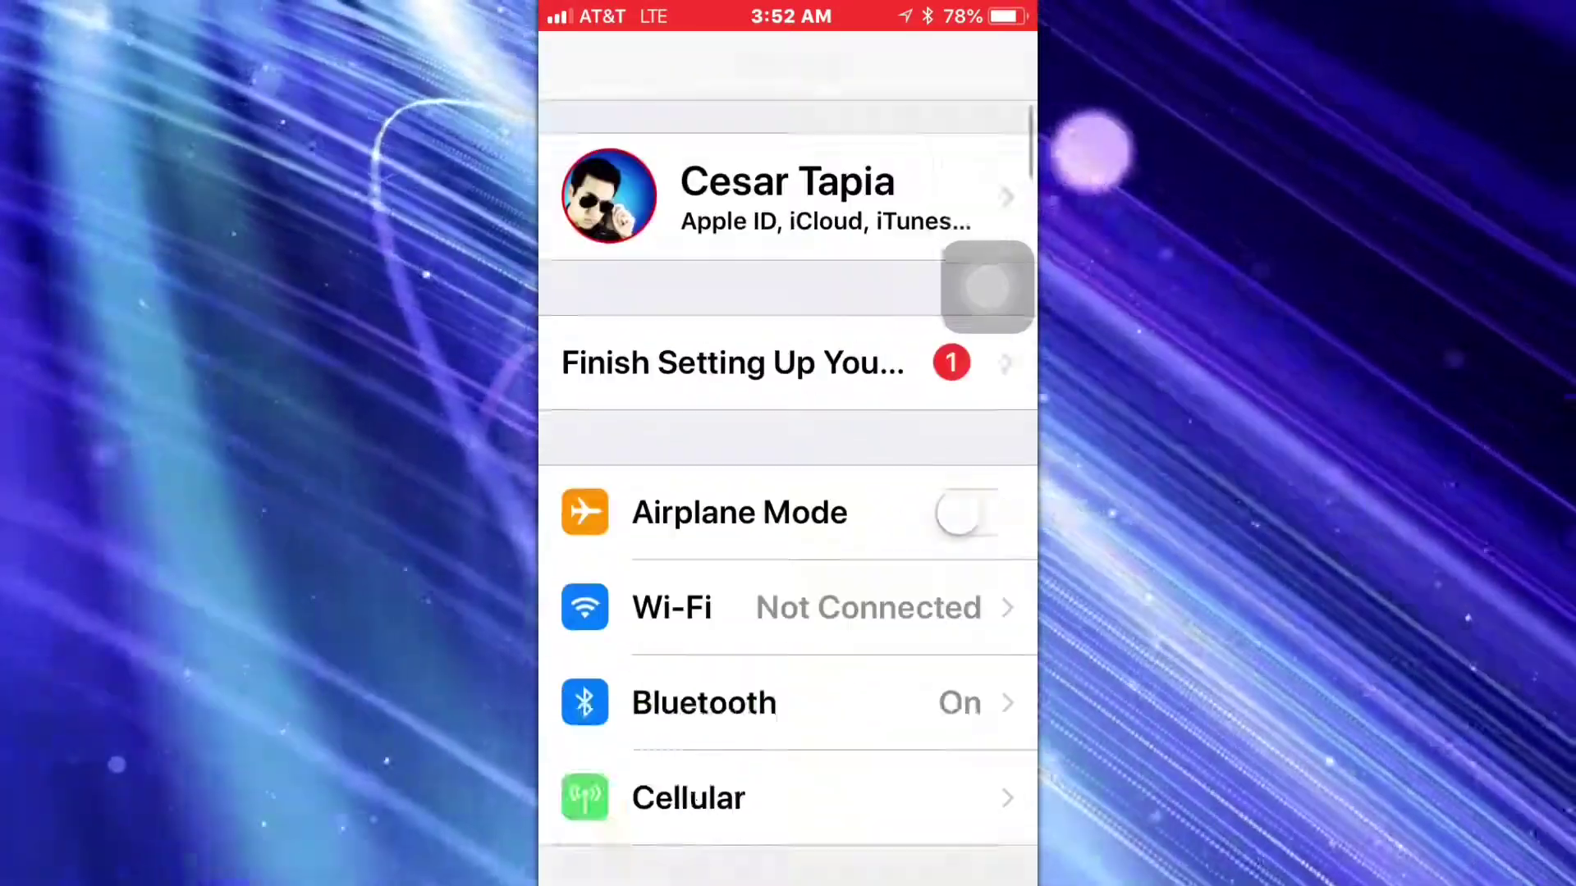
{"action": "scroll", "coordinate": [789, 493], "scroll_direction": "down", "scroll_amount": 10}
{"action": "scroll", "coordinate": [788, 493], "scroll_direction": "up", "scroll_amount": 2}
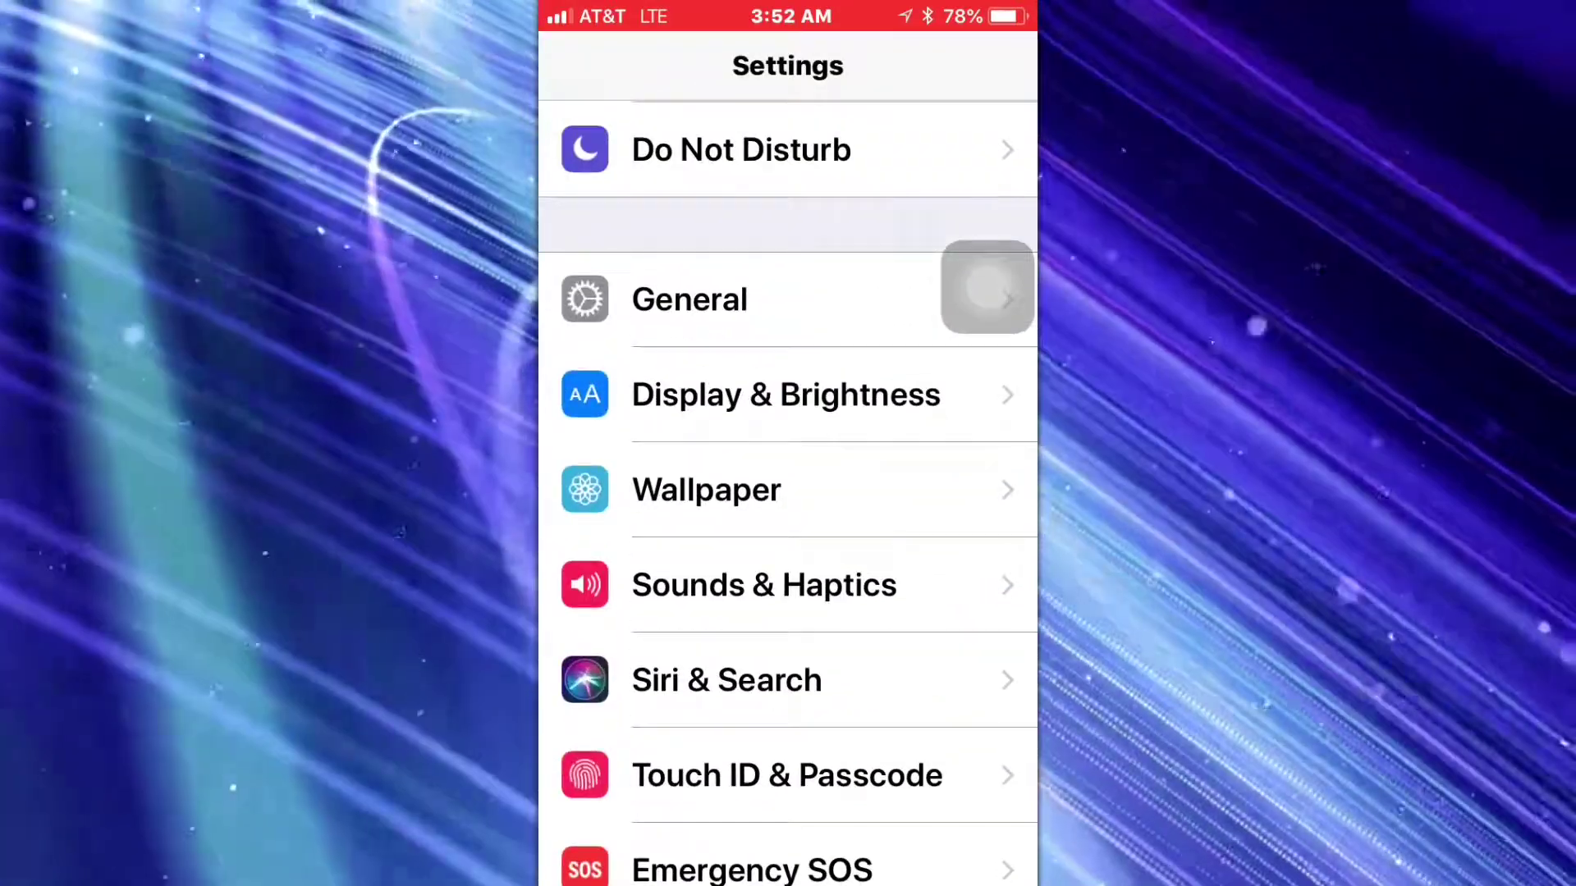
Step: View the General > Reset options without resetting anything, then go back to General
{"action": "left_click", "coordinate": [689, 300]}
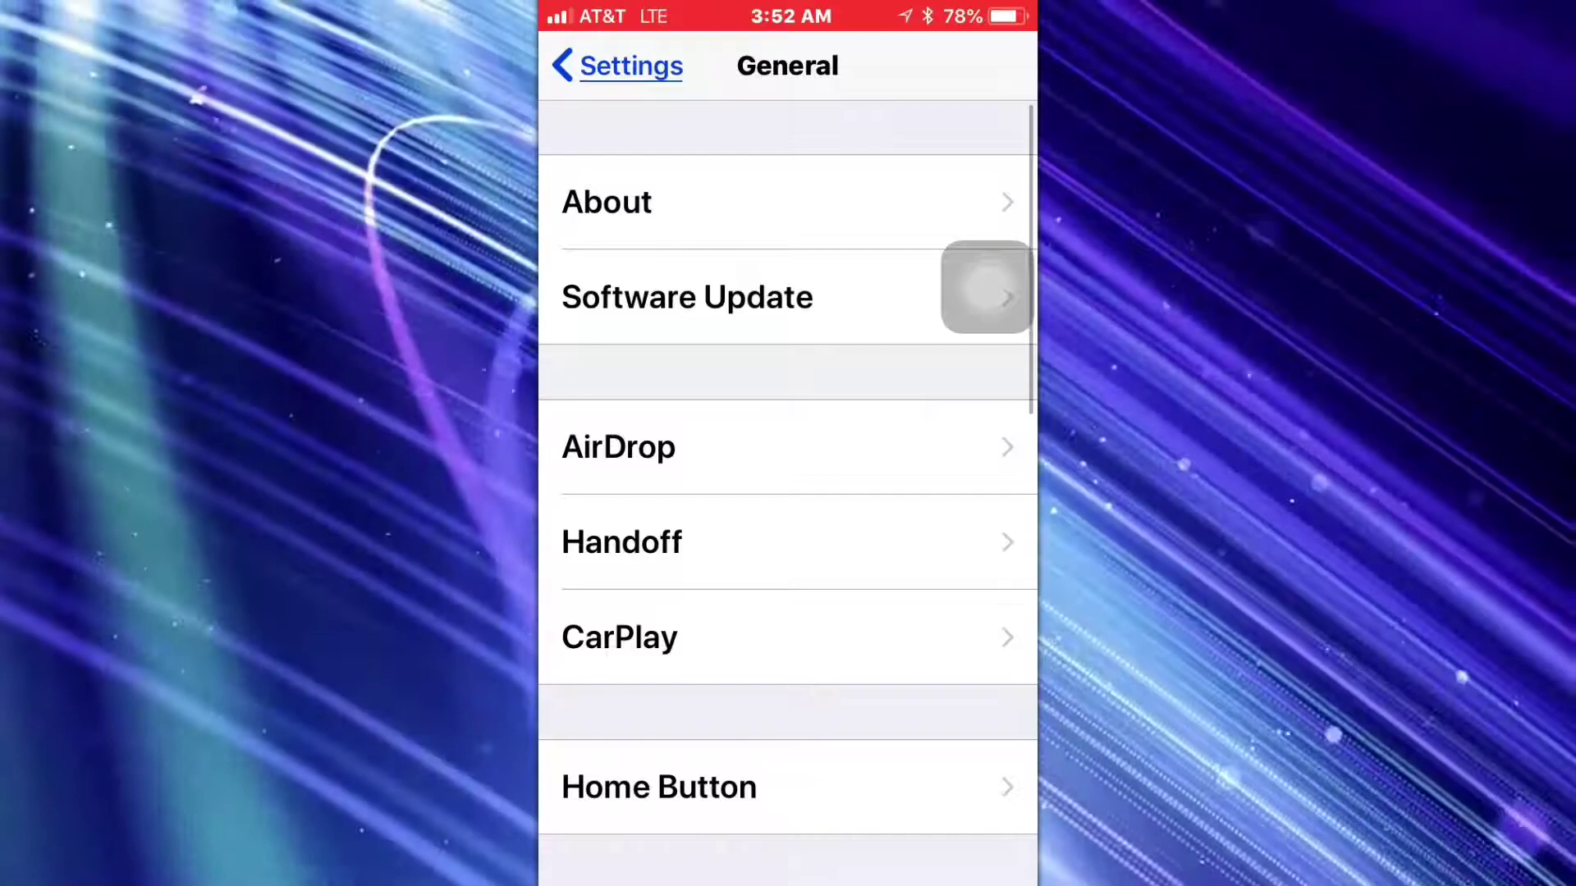
{"action": "scroll", "coordinate": [789, 493], "scroll_direction": "down", "scroll_amount": 10}
{"action": "left_click_drag", "start_coordinate": [986, 287], "coordinate": [883, 654]}
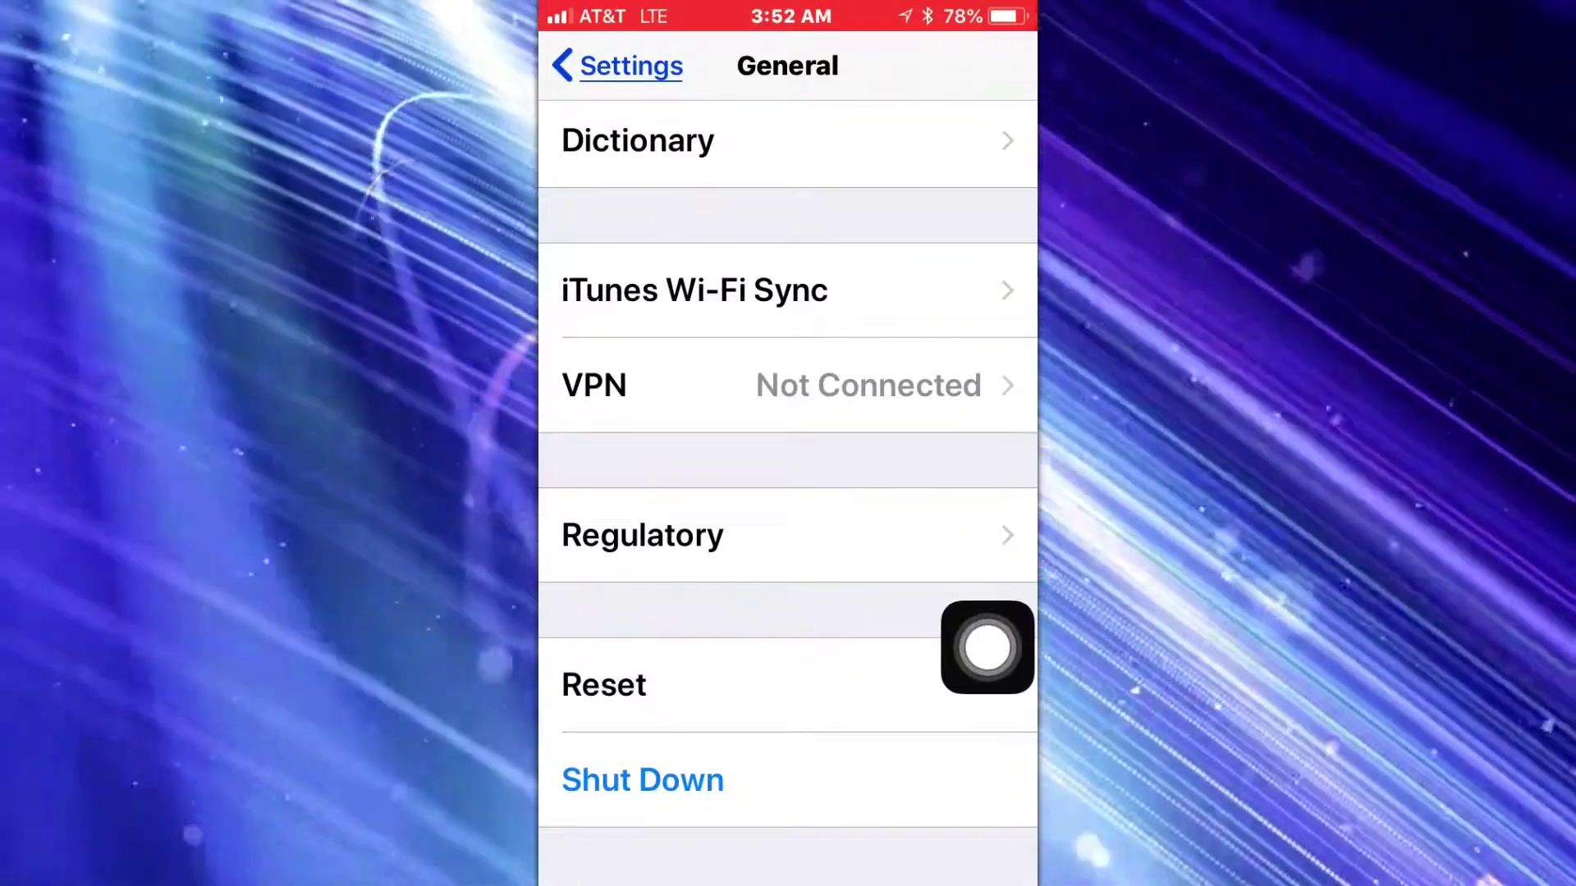
{"action": "left_click", "coordinate": [604, 685]}
{"action": "left_click_drag", "start_coordinate": [986, 648], "coordinate": [799, 487]}
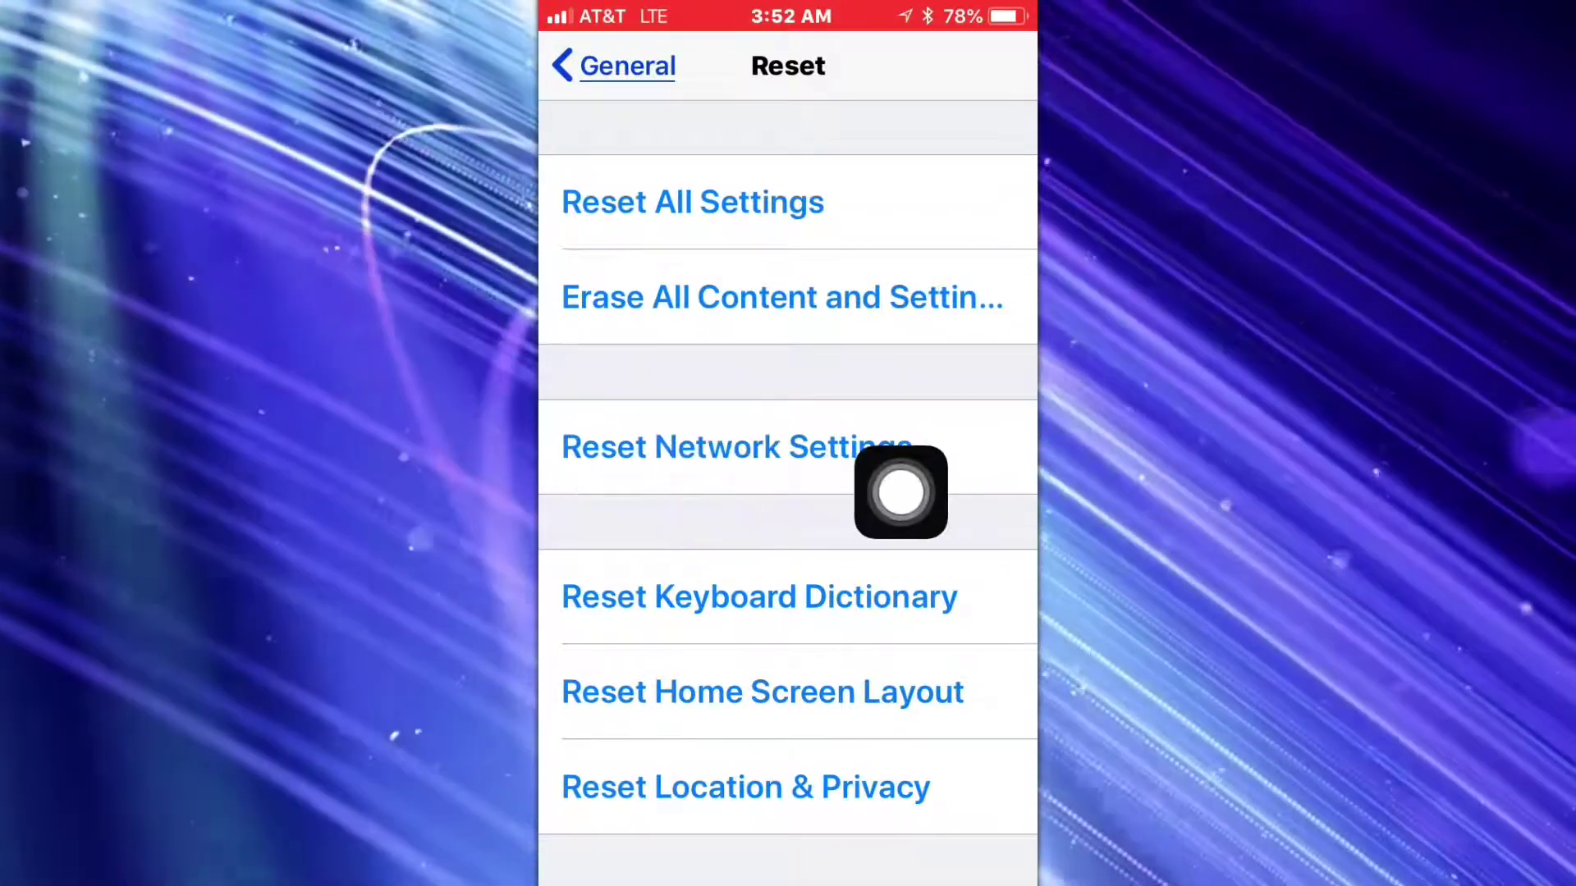
{"action": "left_click_drag", "start_coordinate": [798, 486], "coordinate": [986, 483]}
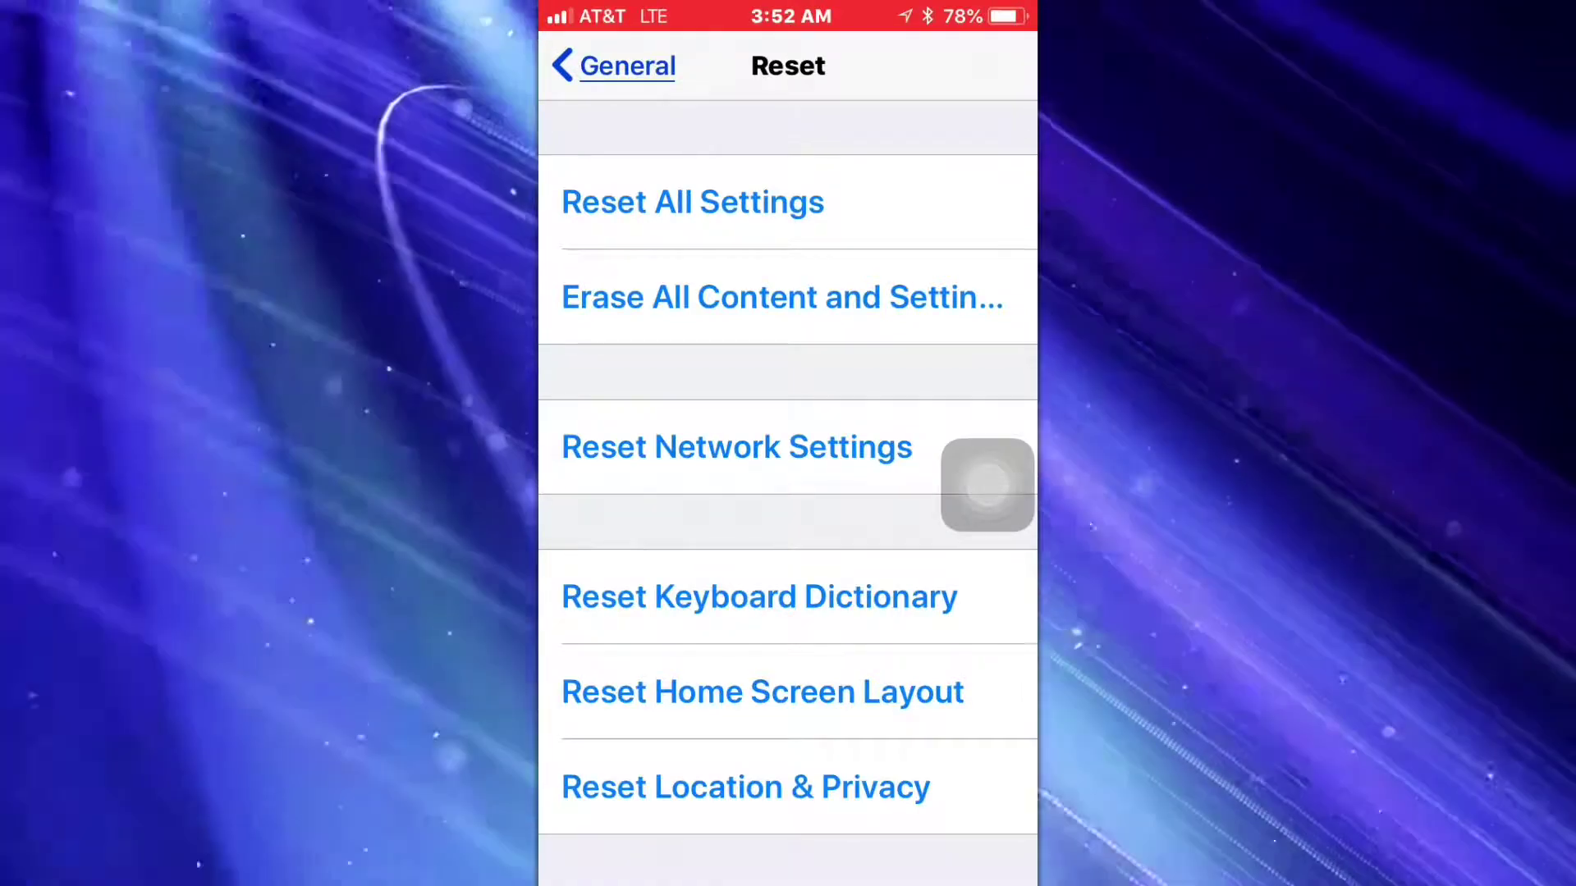
{"action": "left_click", "coordinate": [614, 66]}
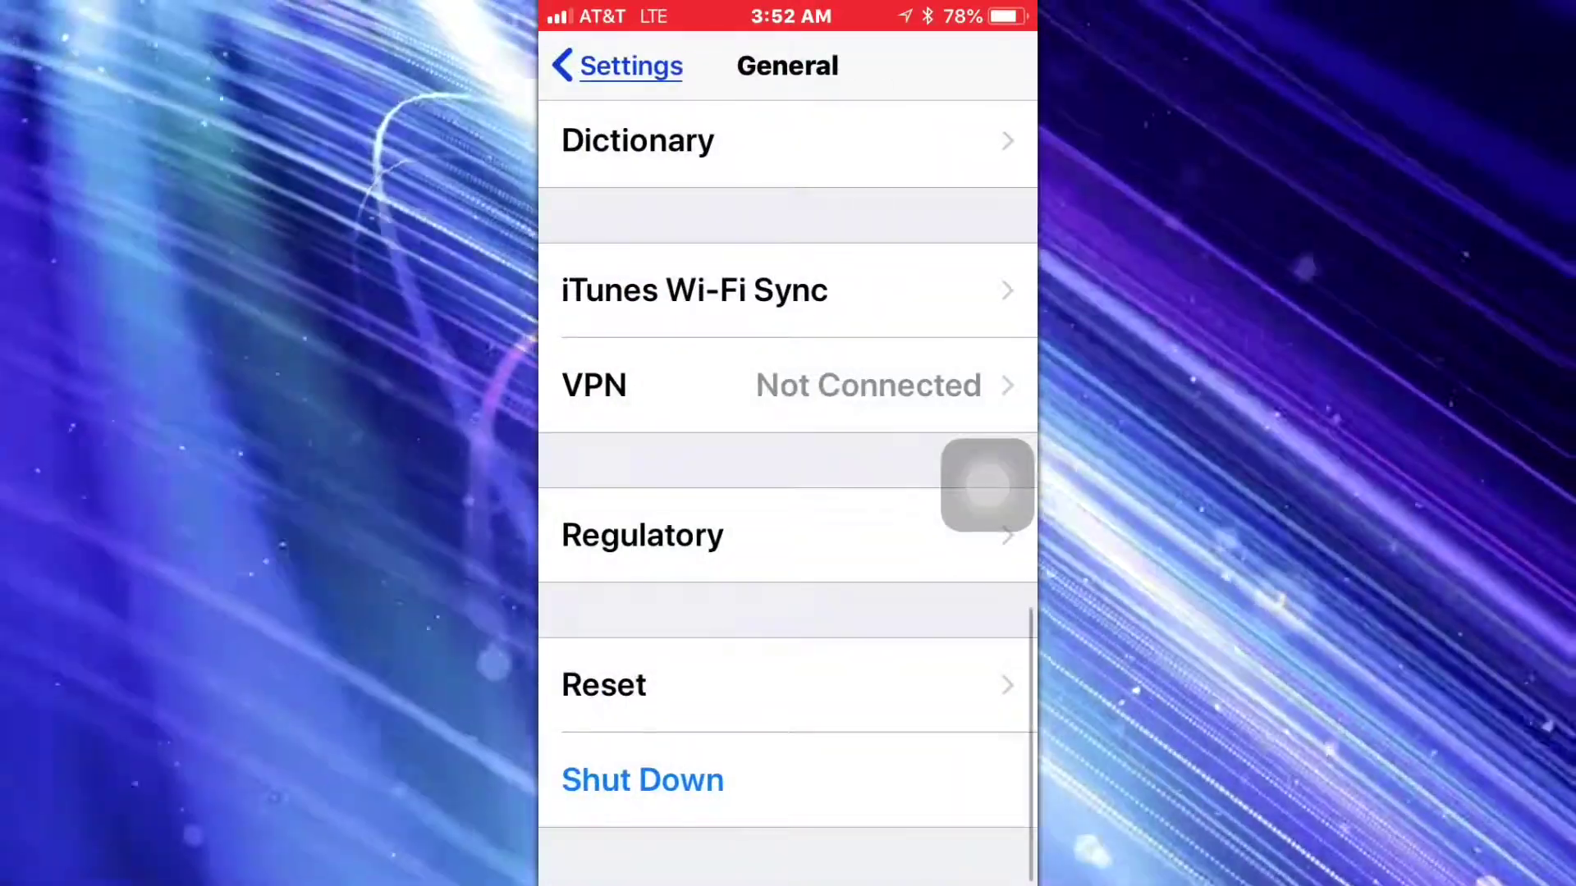
Step: Go back to the main Settings list, scroll through it, and exit to the Home Screen
{"action": "left_click", "coordinate": [613, 65]}
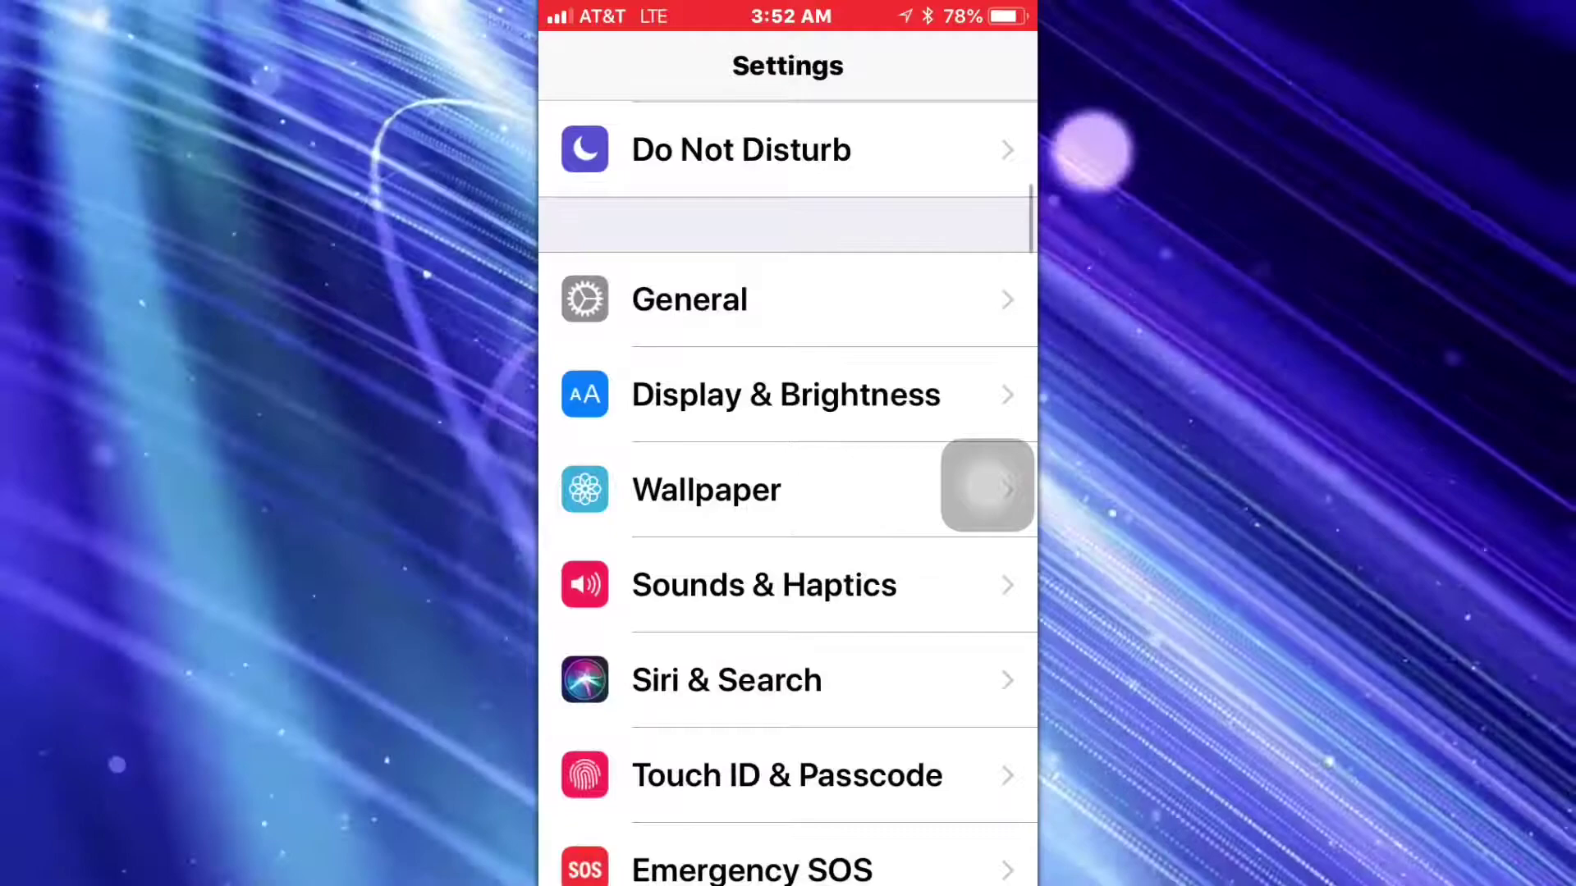
{"action": "scroll", "coordinate": [789, 493], "scroll_direction": "up", "scroll_amount": 2}
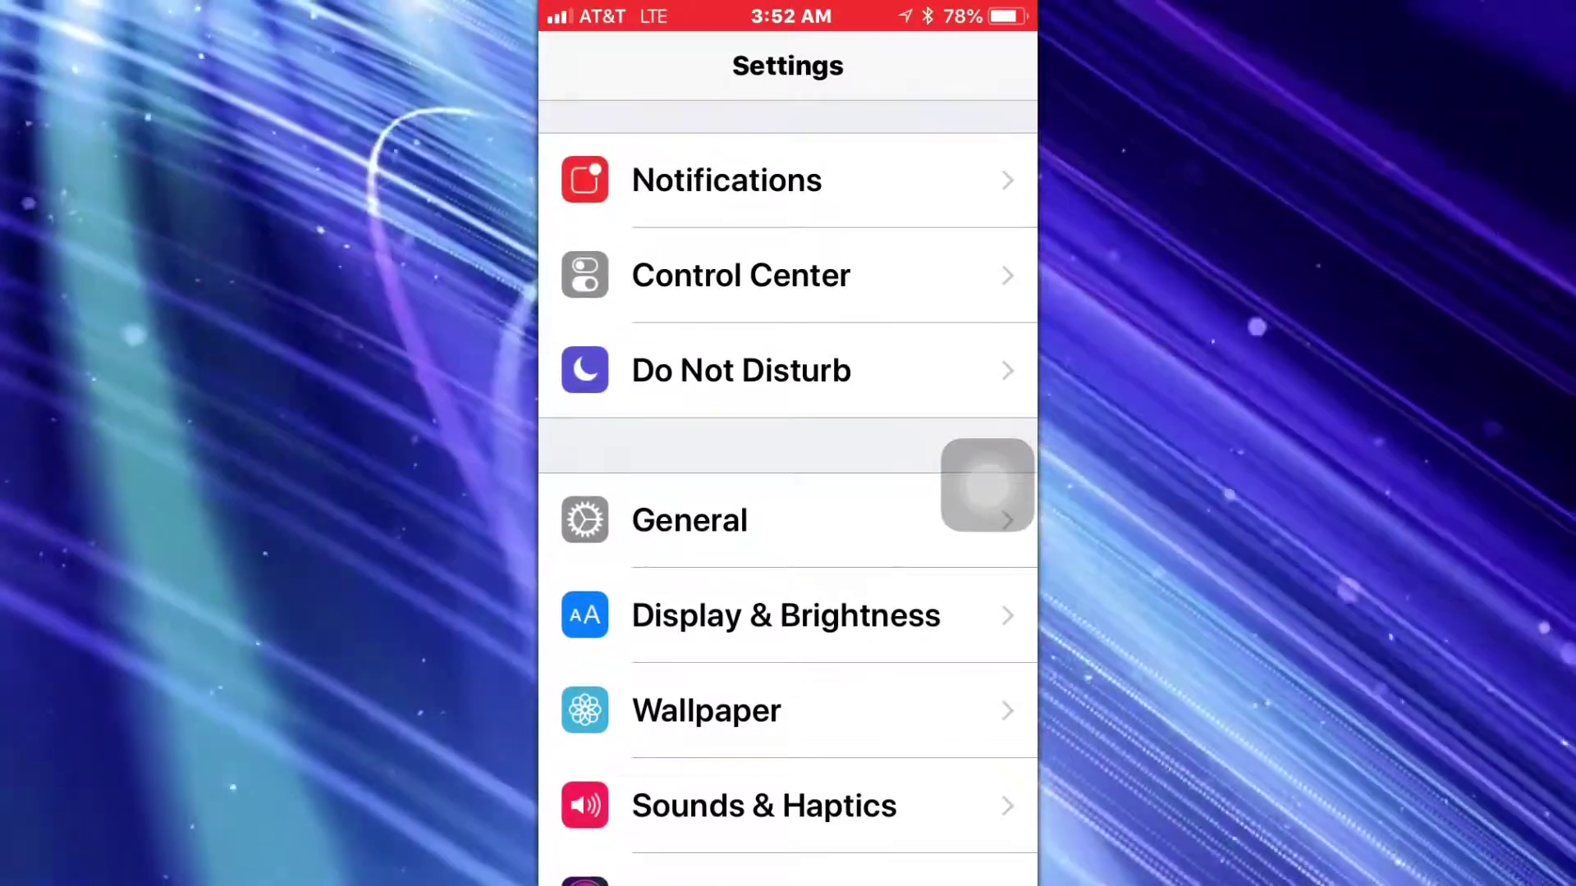
{"action": "scroll", "coordinate": [789, 492], "scroll_direction": "up", "scroll_amount": 5}
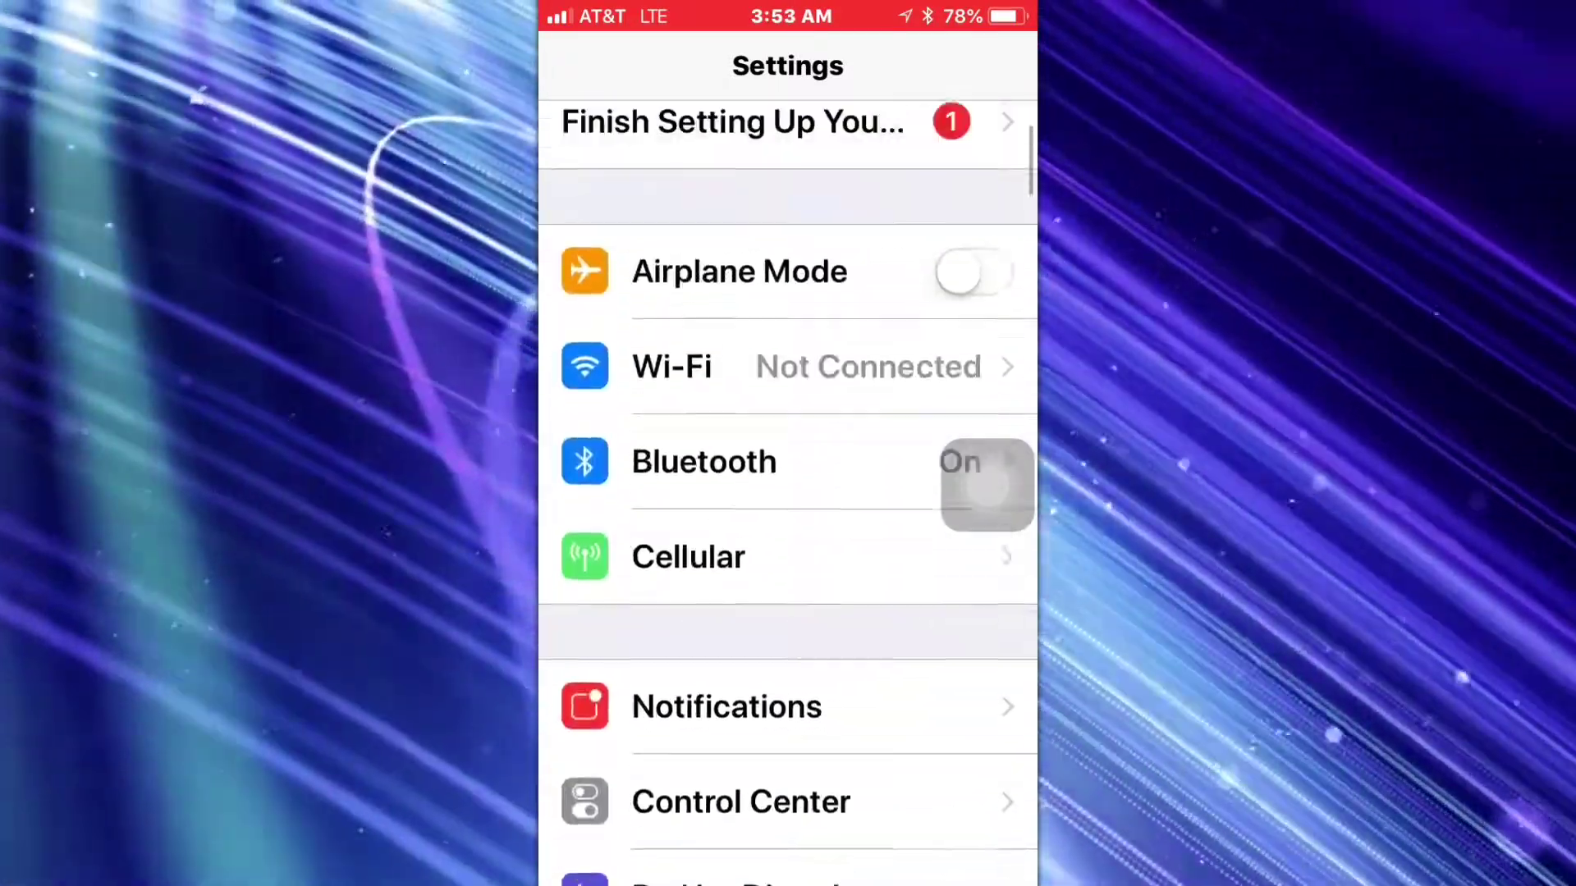
{"action": "scroll", "coordinate": [789, 494], "scroll_direction": "down", "scroll_amount": 2}
{"action": "scroll", "coordinate": [788, 494], "scroll_direction": "down", "scroll_amount": 1}
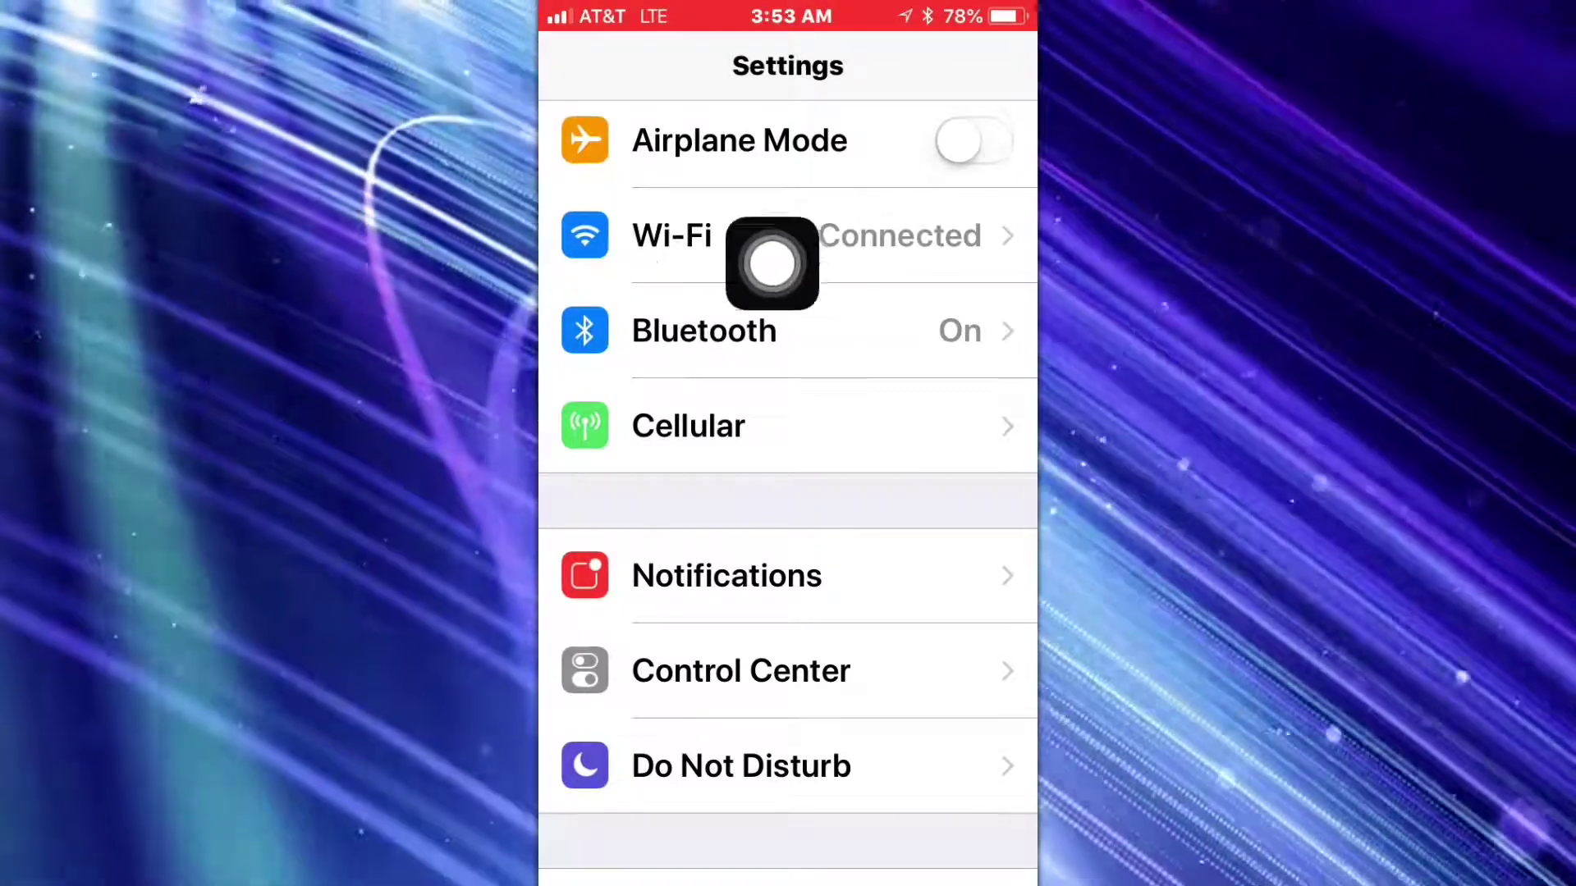
{"action": "left_click_drag", "start_coordinate": [986, 483], "coordinate": [850, 247]}
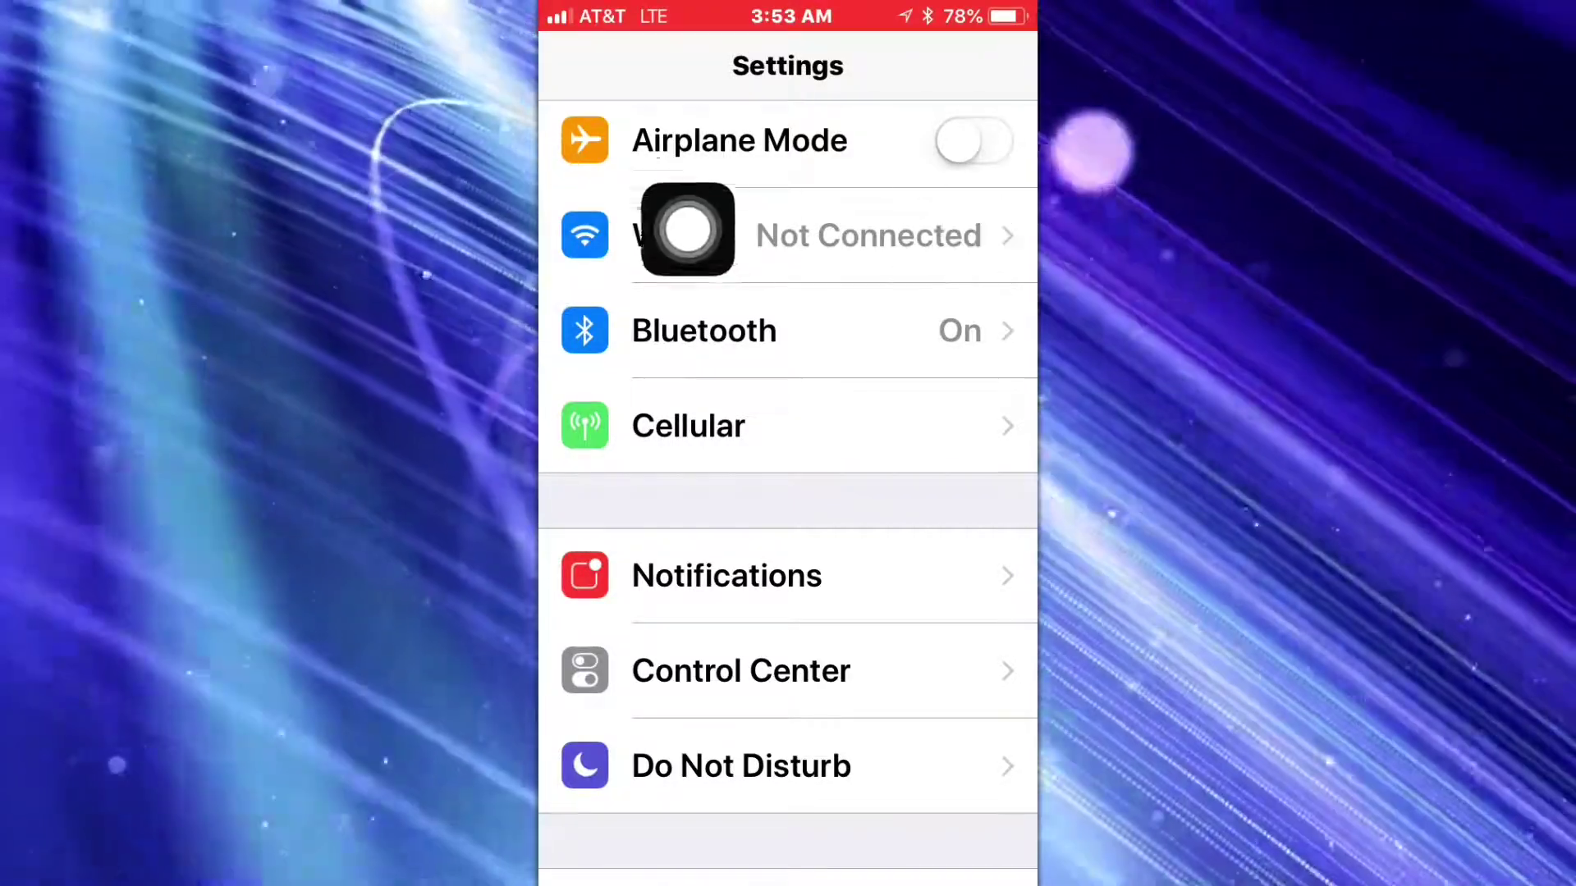
{"action": "left_click_drag", "start_coordinate": [987, 247], "coordinate": [869, 246]}
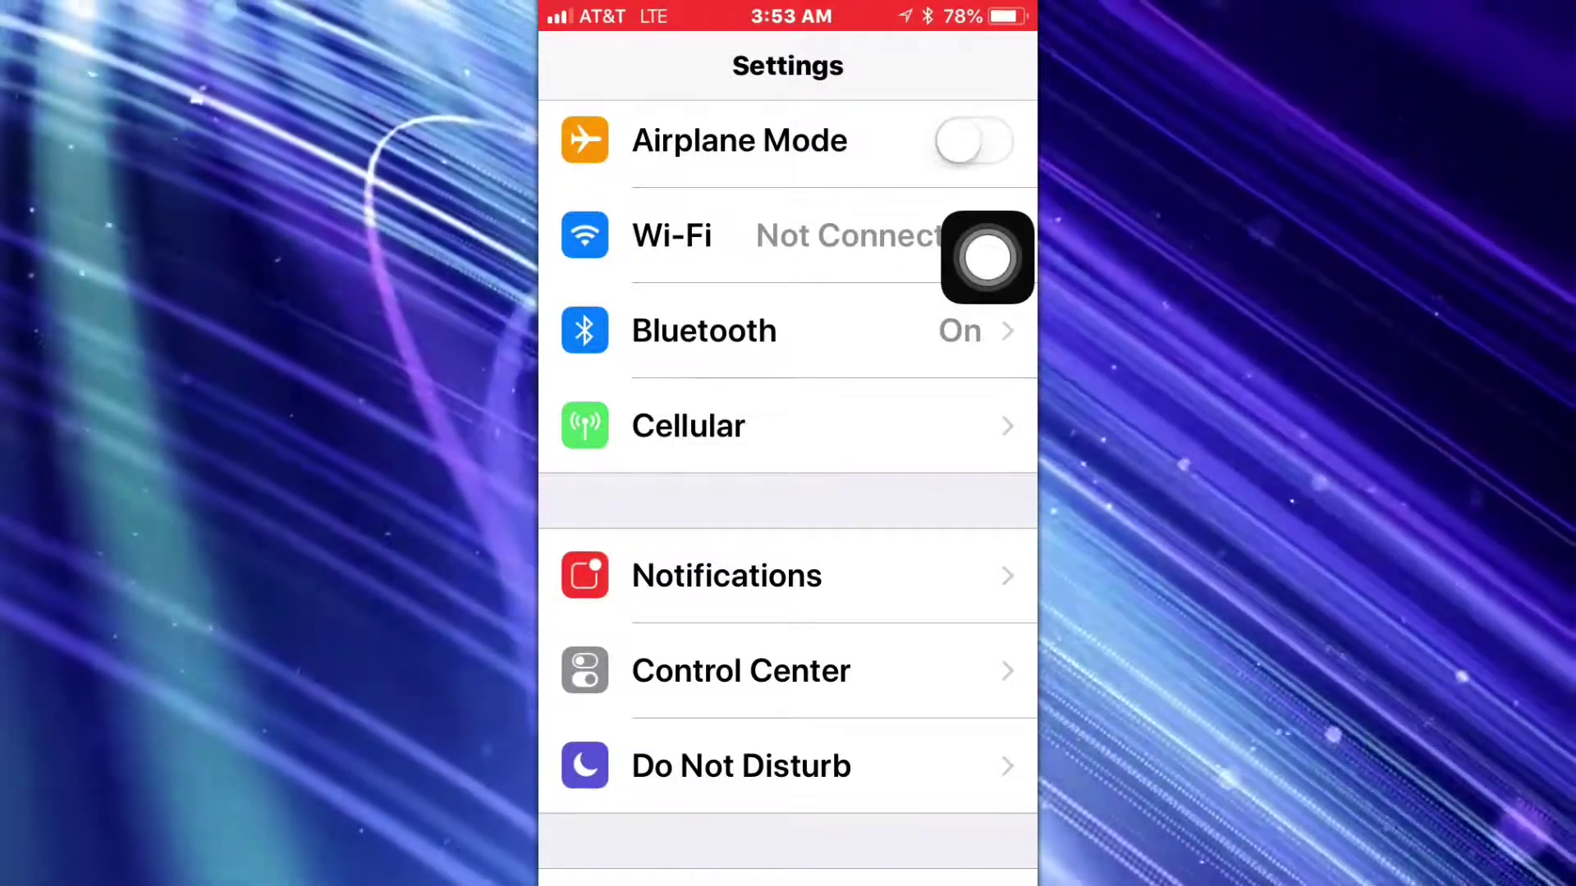
{"action": "mouse_move", "coordinate": [957, 236]}
{"action": "left_mouse_down"}
{"action": "mouse_move", "coordinate": [587, 257]}
{"action": "mouse_move", "coordinate": [810, 251]}
{"action": "mouse_move", "coordinate": [987, 303]}
{"action": "mouse_move", "coordinate": [820, 321]}
{"action": "mouse_move", "coordinate": [680, 372]}
{"action": "mouse_move", "coordinate": [587, 361]}
{"action": "mouse_move", "coordinate": [970, 381]}
{"action": "mouse_move", "coordinate": [820, 295]}
{"action": "mouse_move", "coordinate": [837, 317]}
{"action": "left_mouse_up"}
{"action": "left_click", "coordinate": [838, 326]}
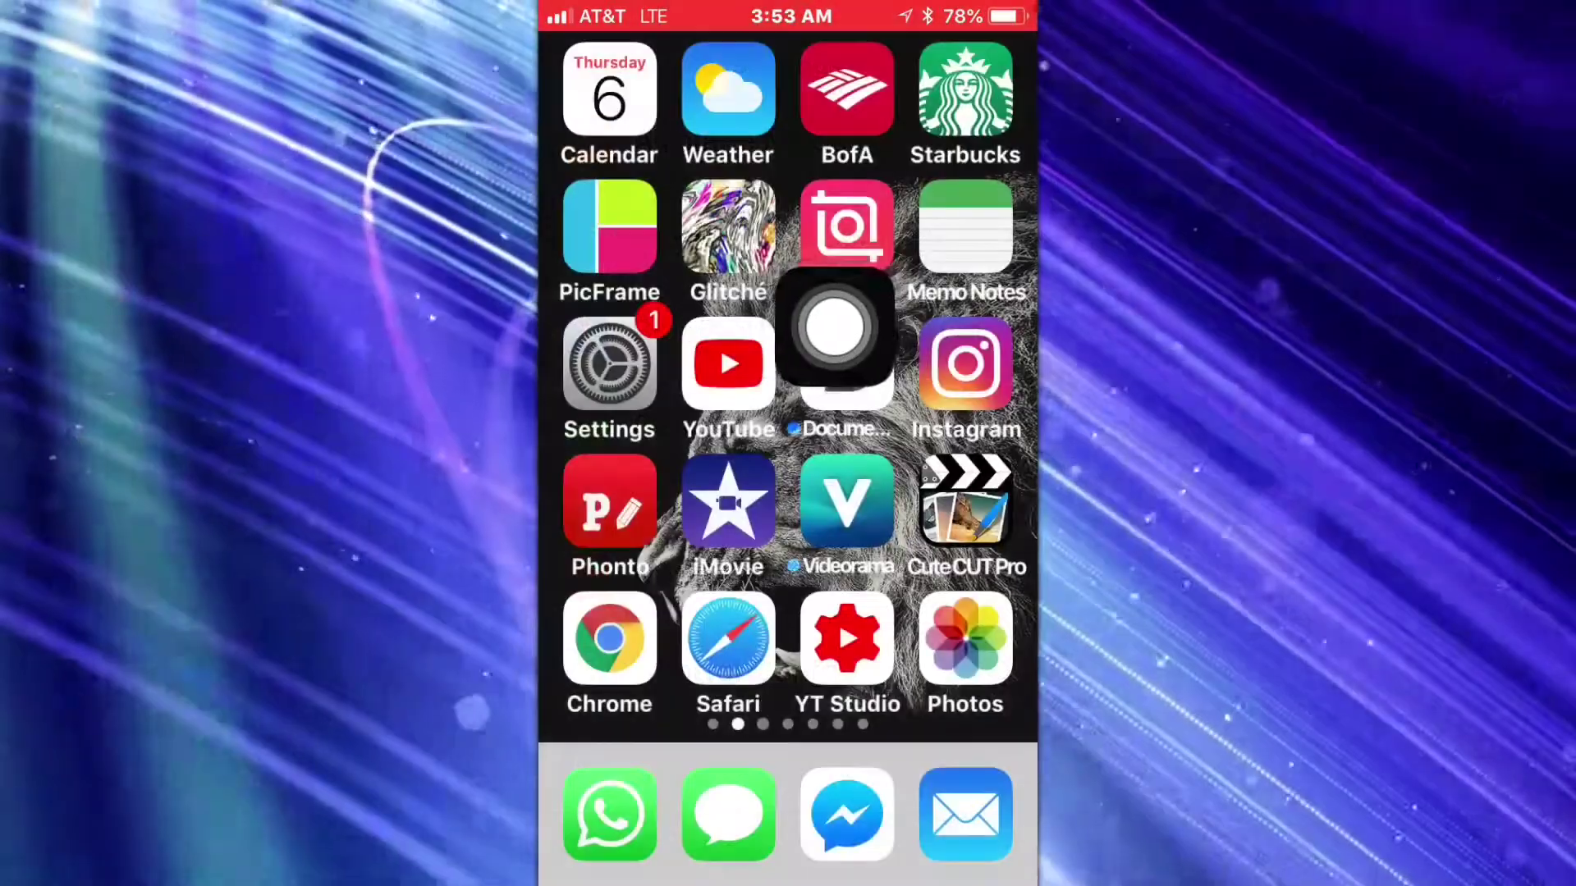